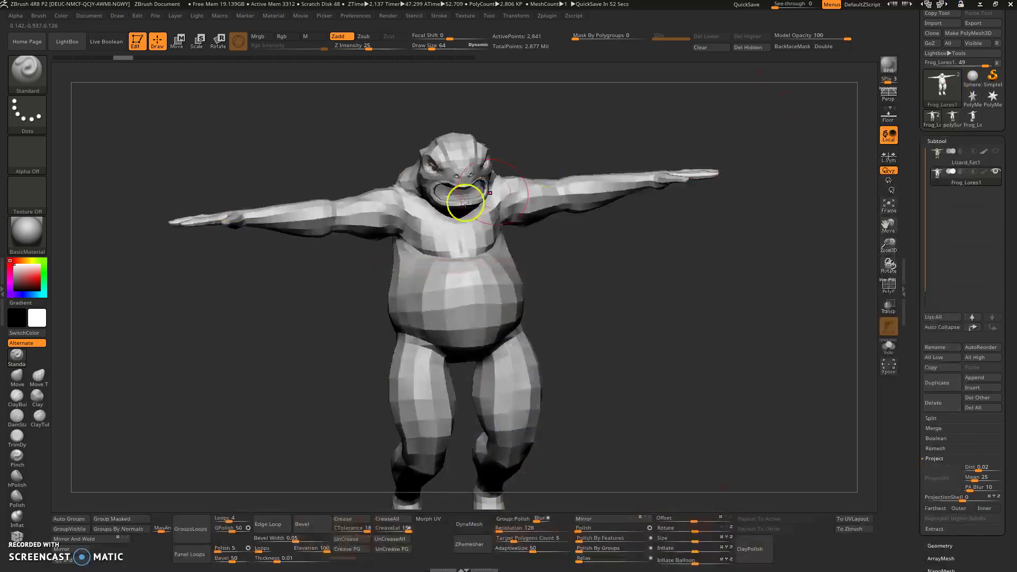
Step: Show the Lizard_Fat1 subtool, then bring up the PowerPoint 'Modern Modeling Method' slide
left_click(997, 152)
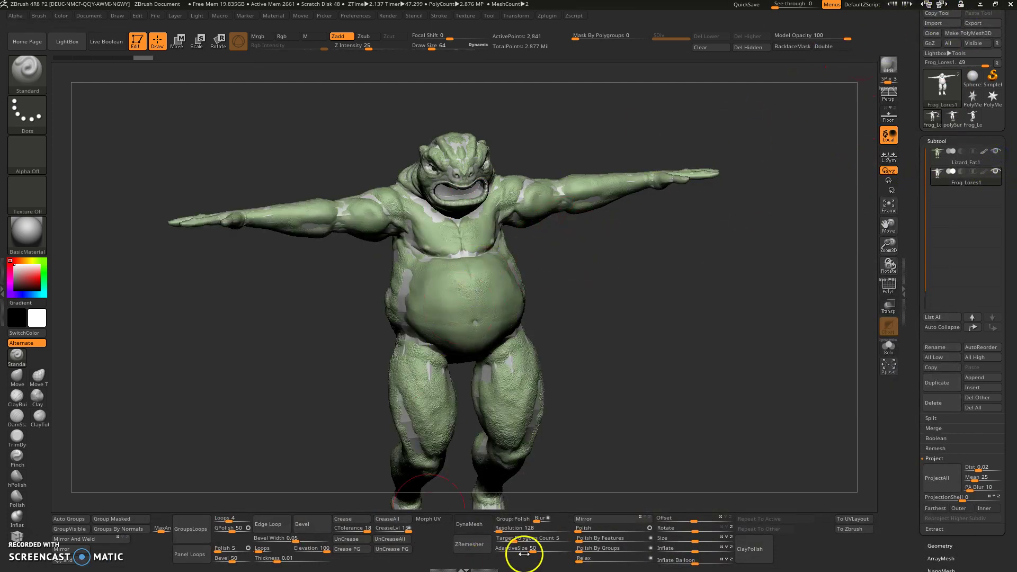
key("super")
left_click(643, 561)
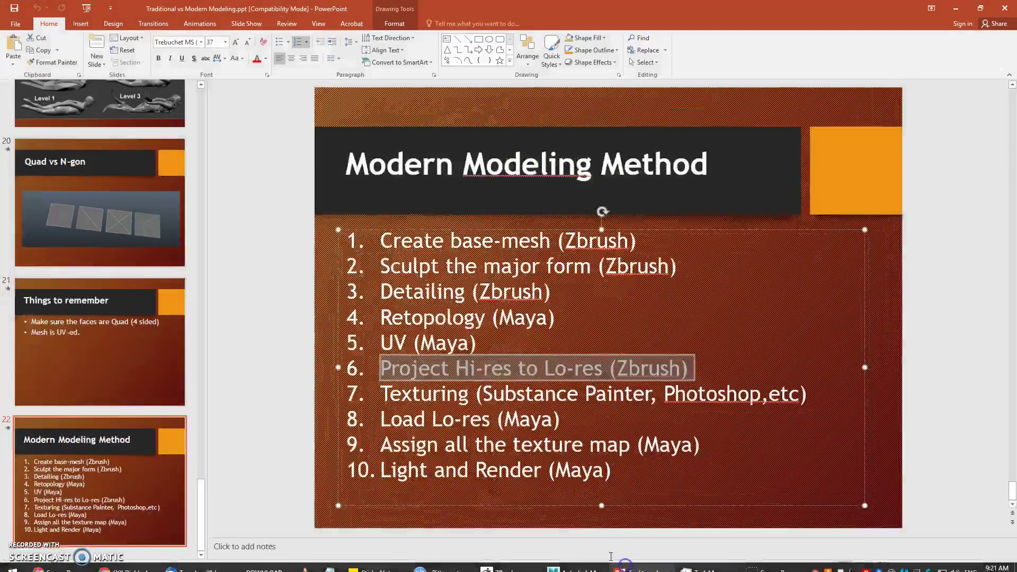
Step: Highlight step 6 'Project Hi-res to Lo-res (Zbrush)' on the slide, then minimize PowerPoint
double_click(408, 369)
left_click(514, 370, "shift")
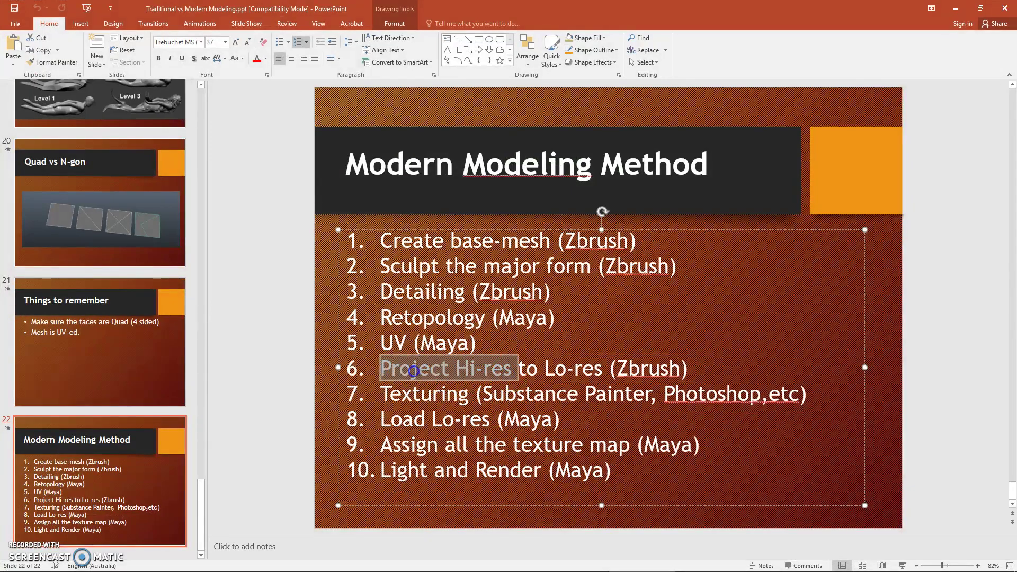
left_click_drag(544, 369, 613, 367)
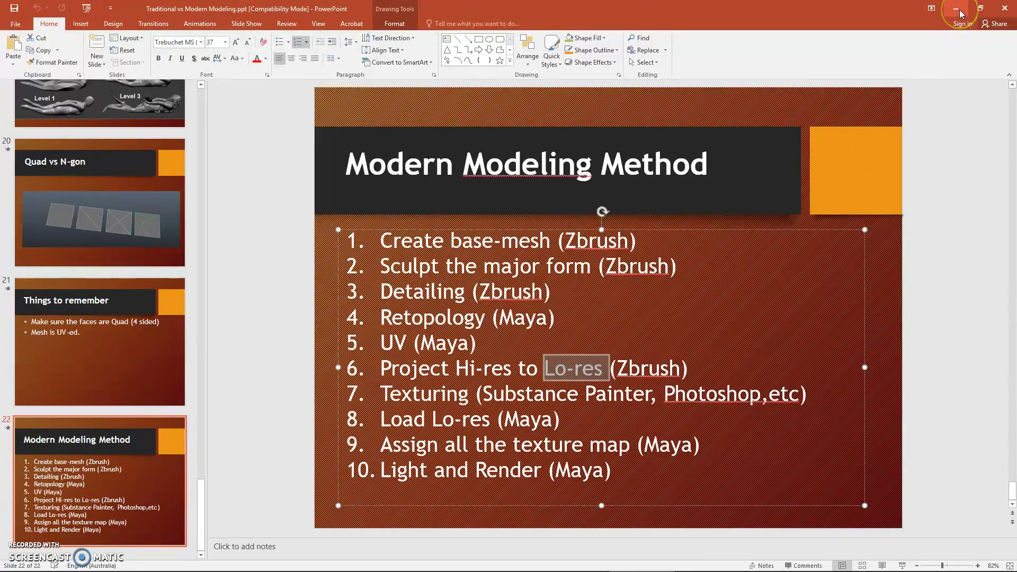
left_click_drag(378, 366, 703, 364)
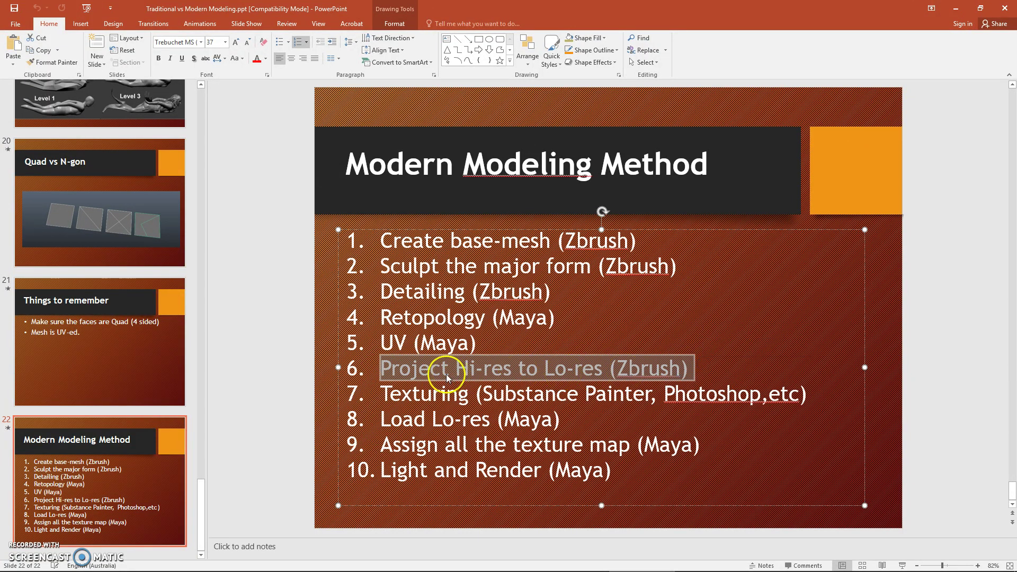
left_click(958, 11)
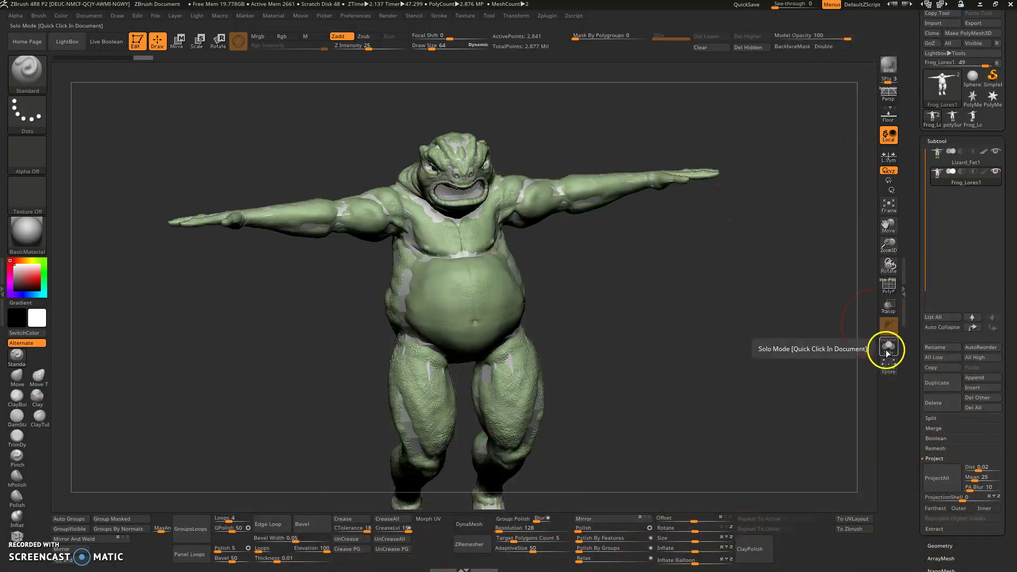
Step: Solo the low-poly frog, inspect it, and rename it Frog_Lores
left_click(888, 347)
left_click_drag(710, 369, 865, 245)
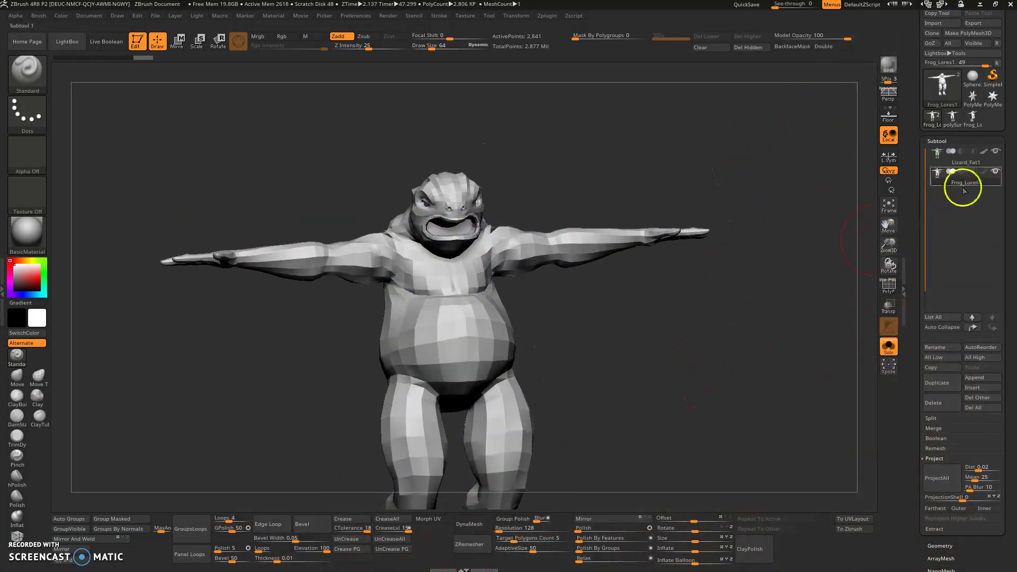
left_click(935, 347)
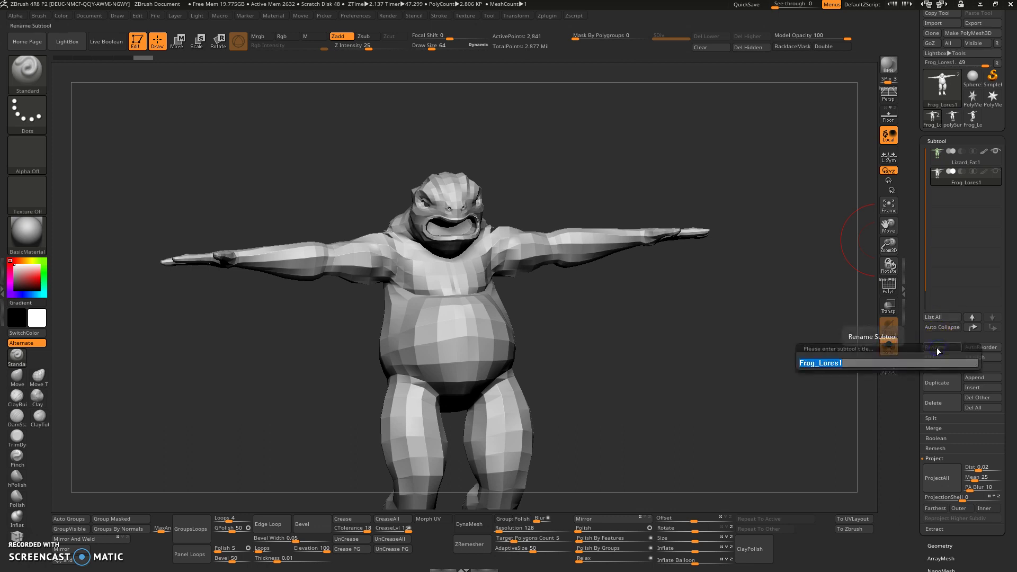
type("Frog")
key("shift")
type("_Lores")
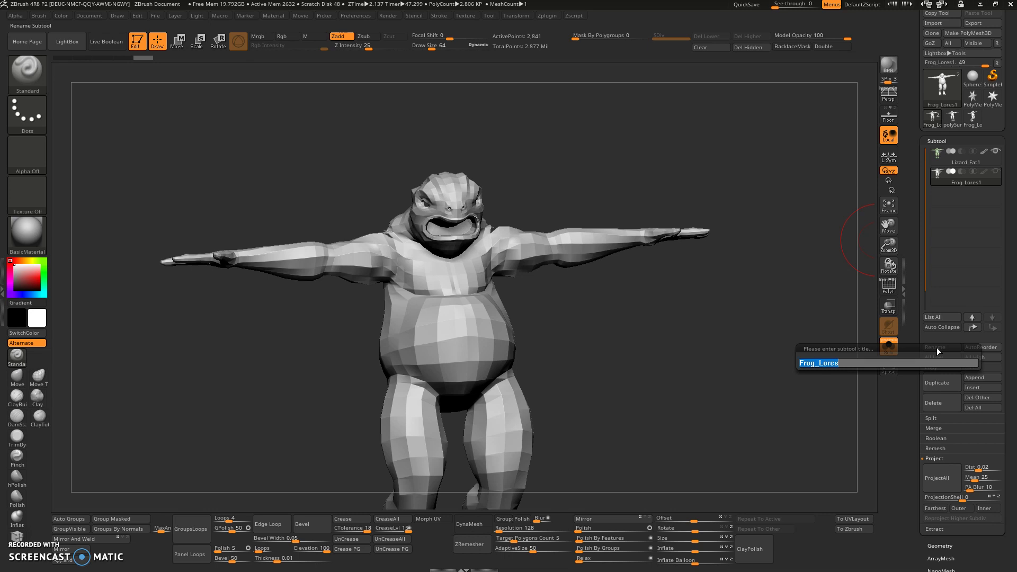
key("Return")
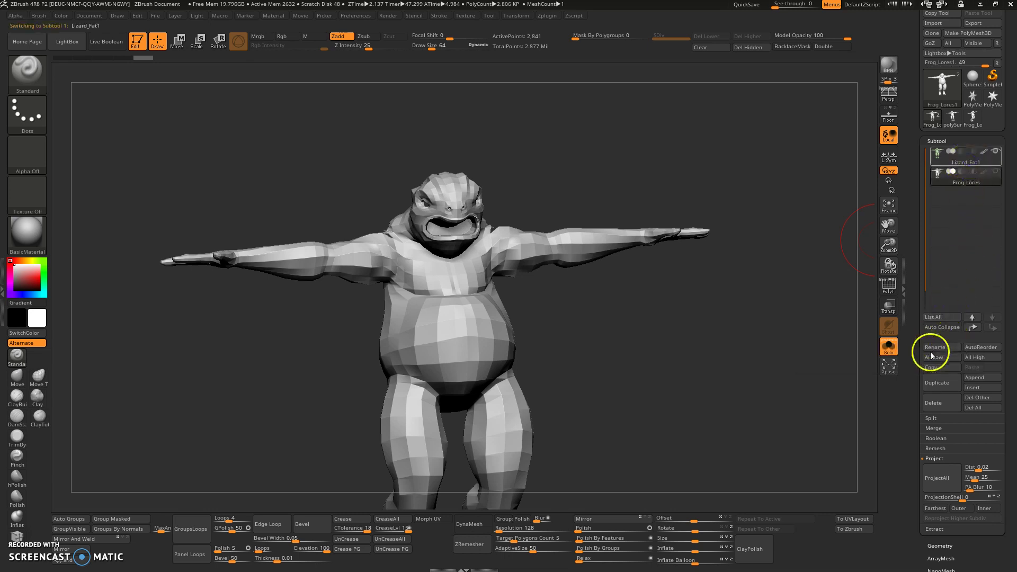
Step: Rename the detailed Lizard_Fat1 subtool to Frog_Hires
left_click(933, 347)
type("Frog_Hires")
key("Return")
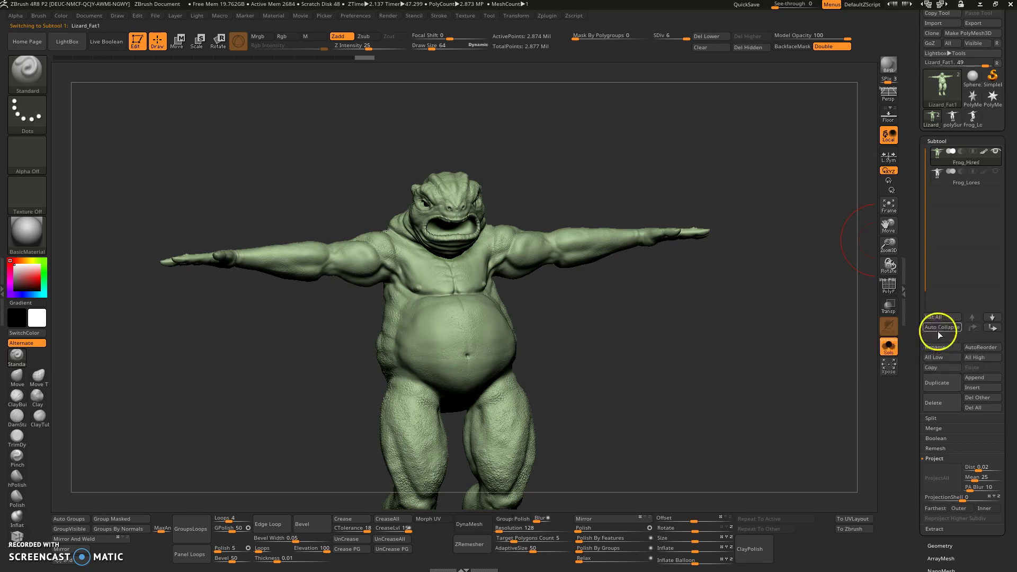
Step: Make Frog_Lores the active subtool and frame its head and torso closer
left_click(689, 73)
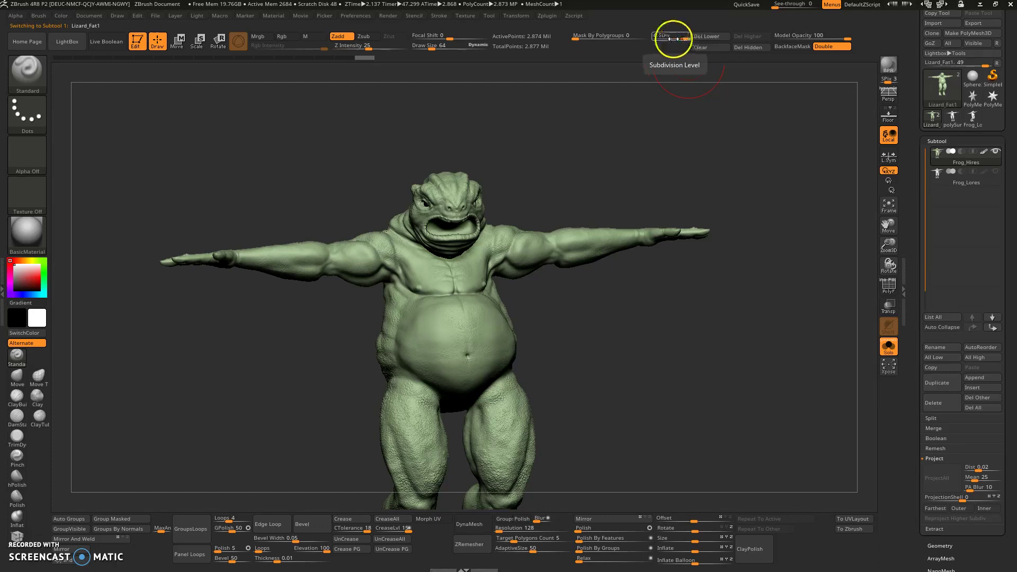
left_click(570, 194)
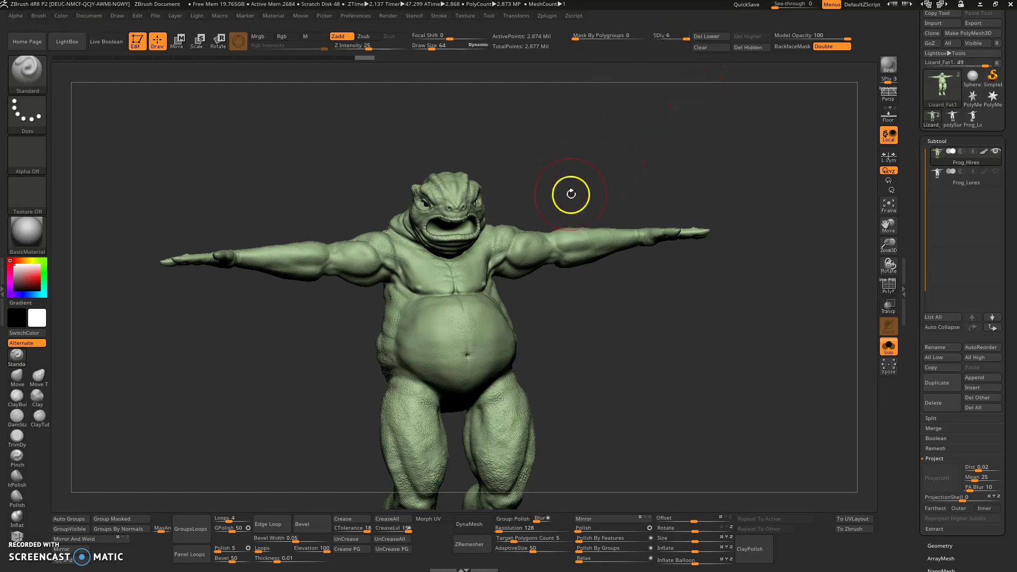
left_click(961, 183)
left_click(685, 162)
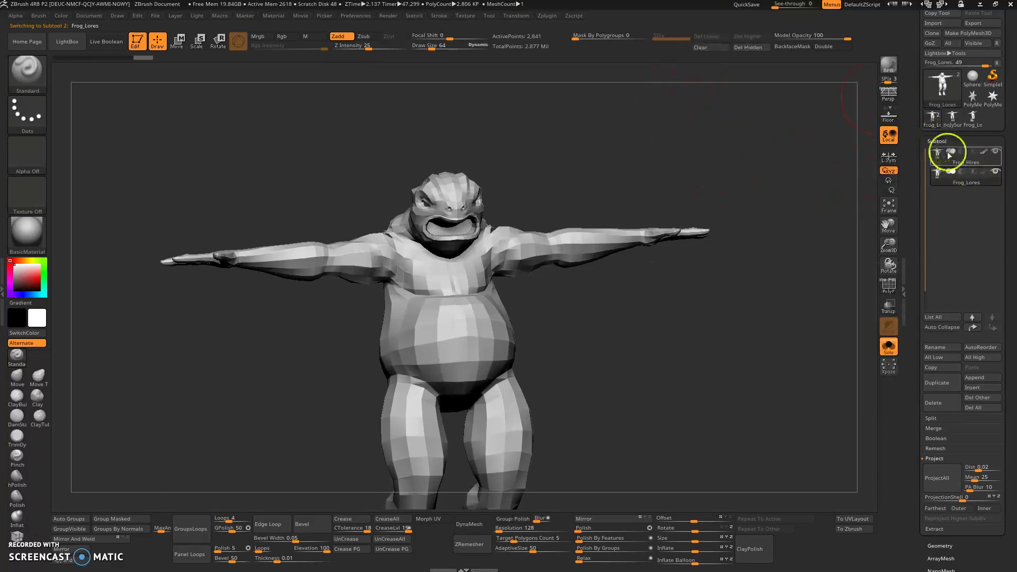
left_click_drag(591, 176, 915, 181, "alt")
left_click(773, 66)
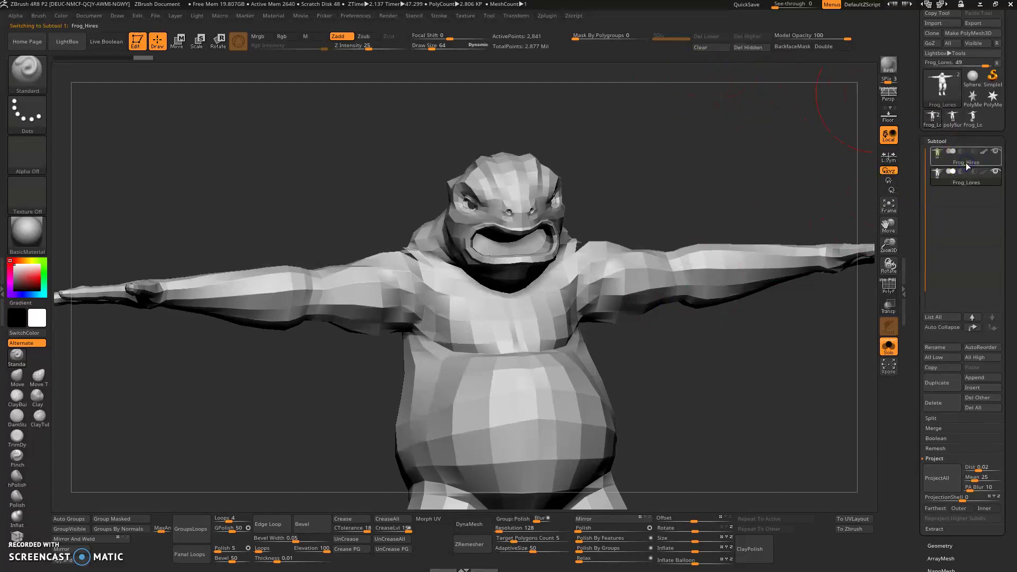
key("alt+Down")
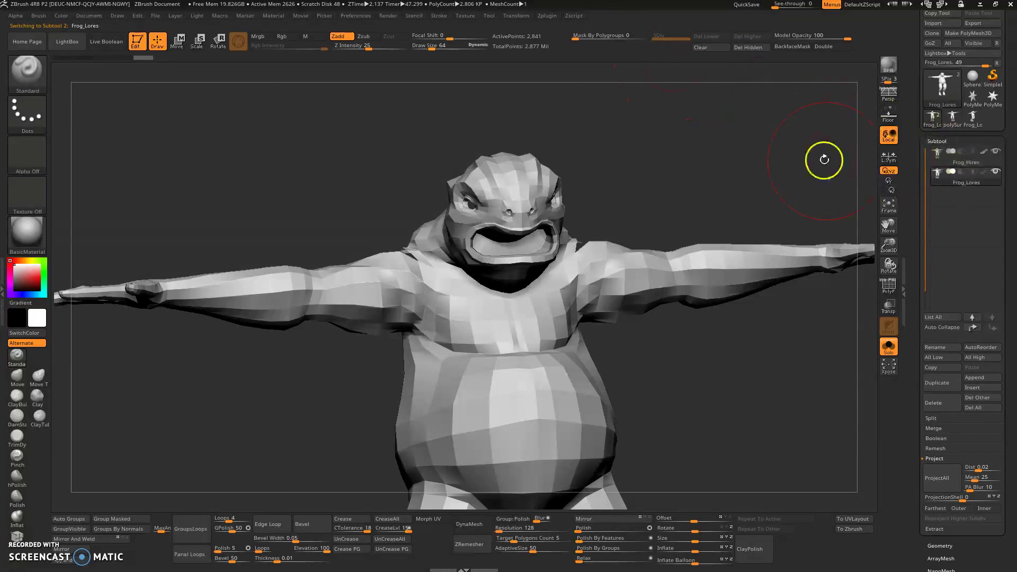
left_click_drag(746, 163, 686, 169)
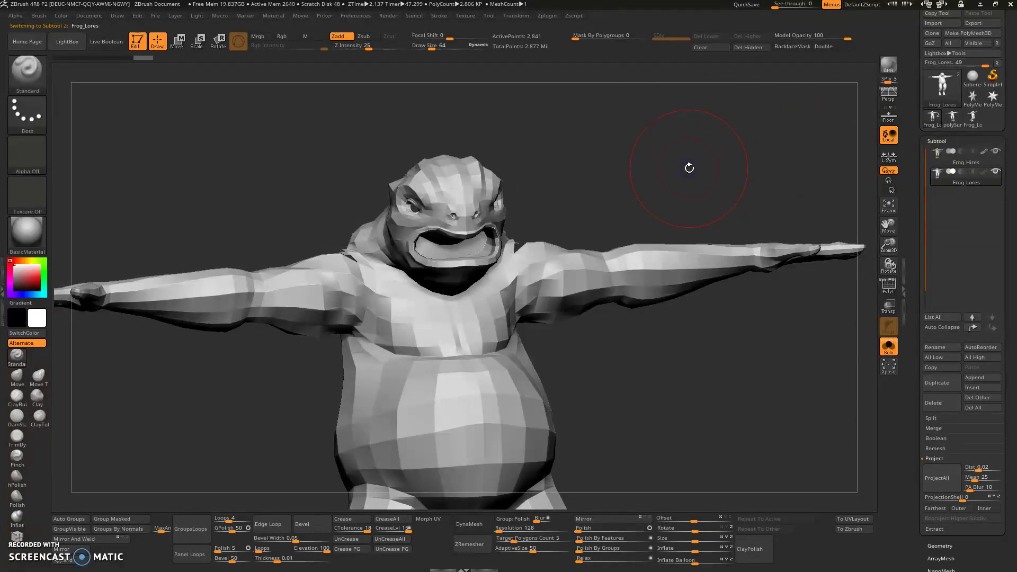
Step: Subdivide Frog_Lores to SDiv 6 (about 2.87 million points) and compare it with Frog_Hires
key("ctrl")
key("ctrl+d")
key("ctrl+d")
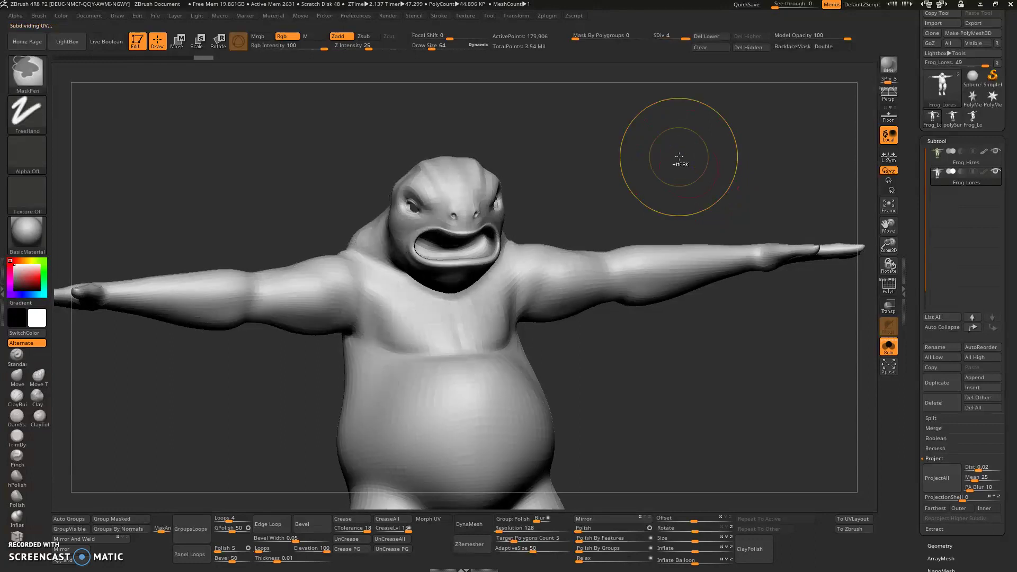
key("ctrl+d")
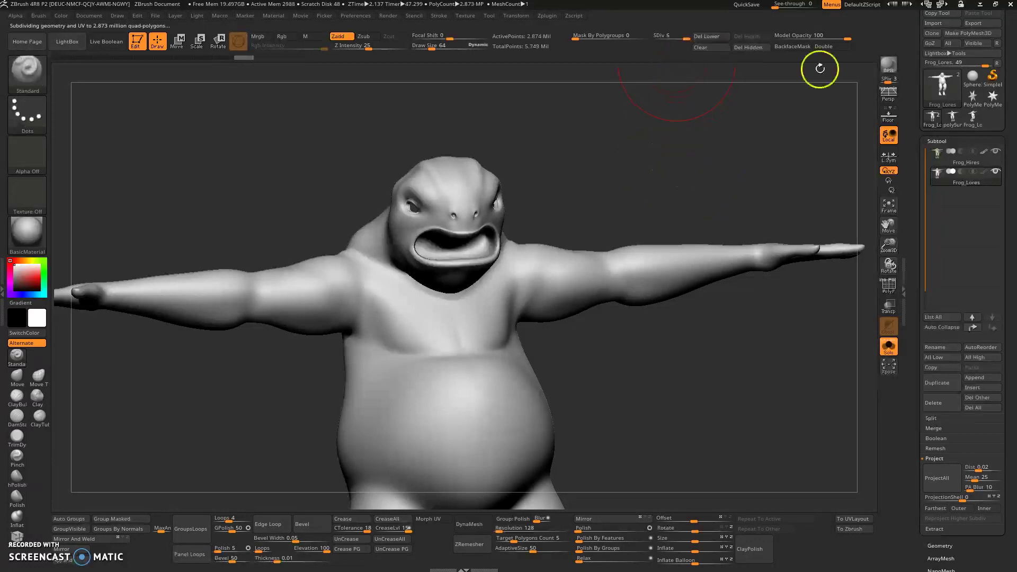
left_click(948, 158)
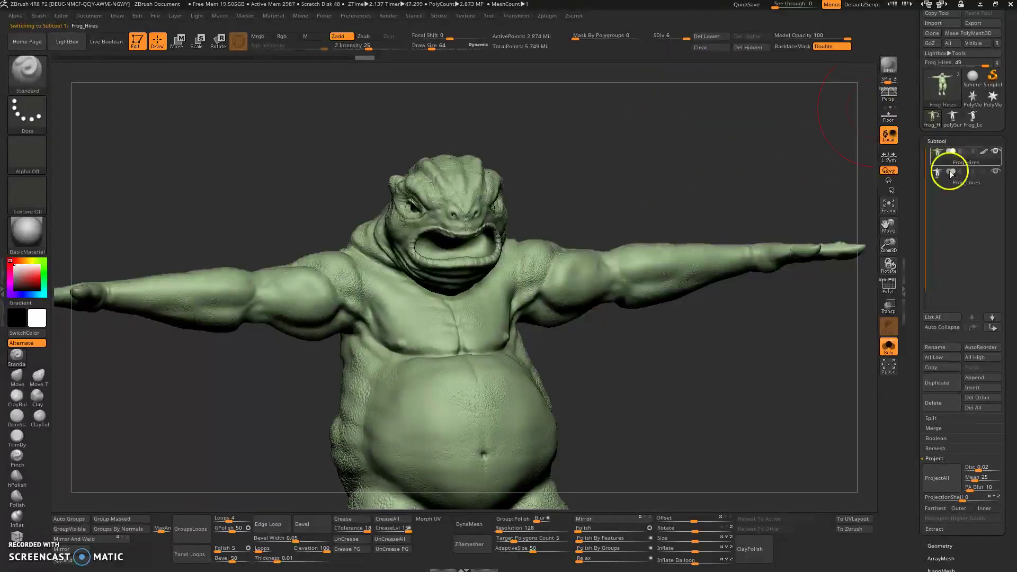
left_click(962, 182)
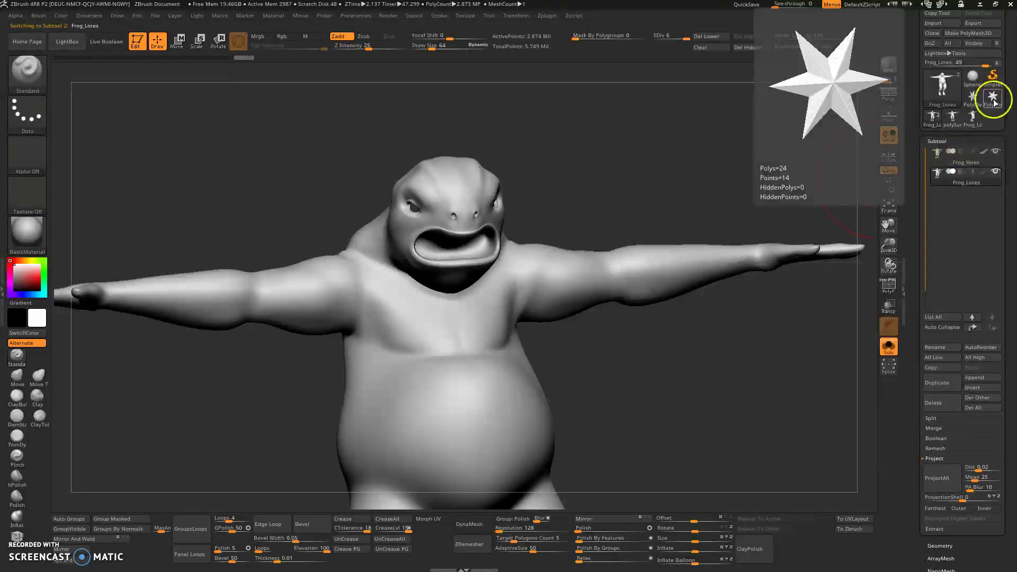
Step: Append a PolyMesh3D star subtool, turn Solo off, and reselect Frog_Lores
left_click(973, 378)
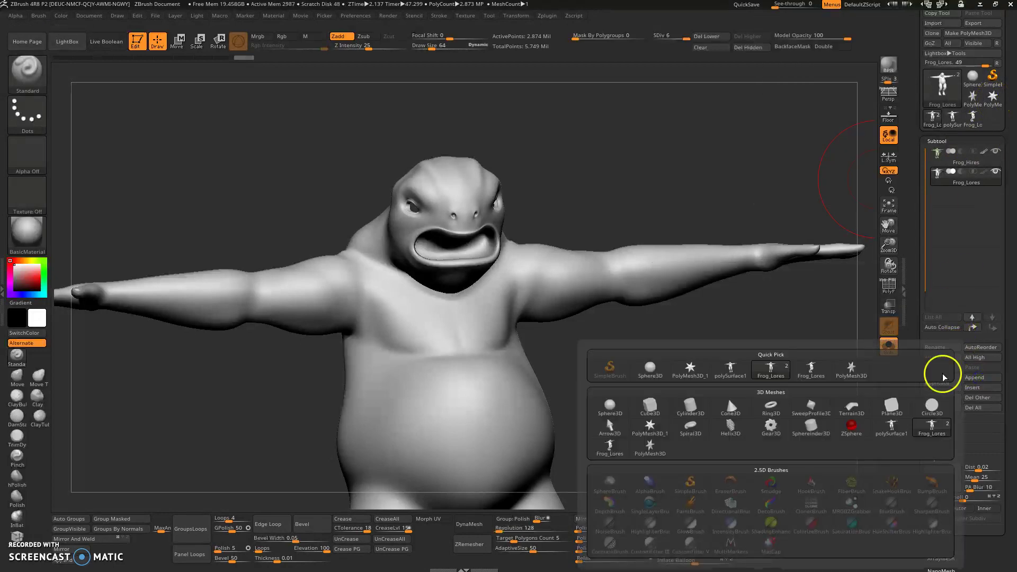
left_click(851, 360)
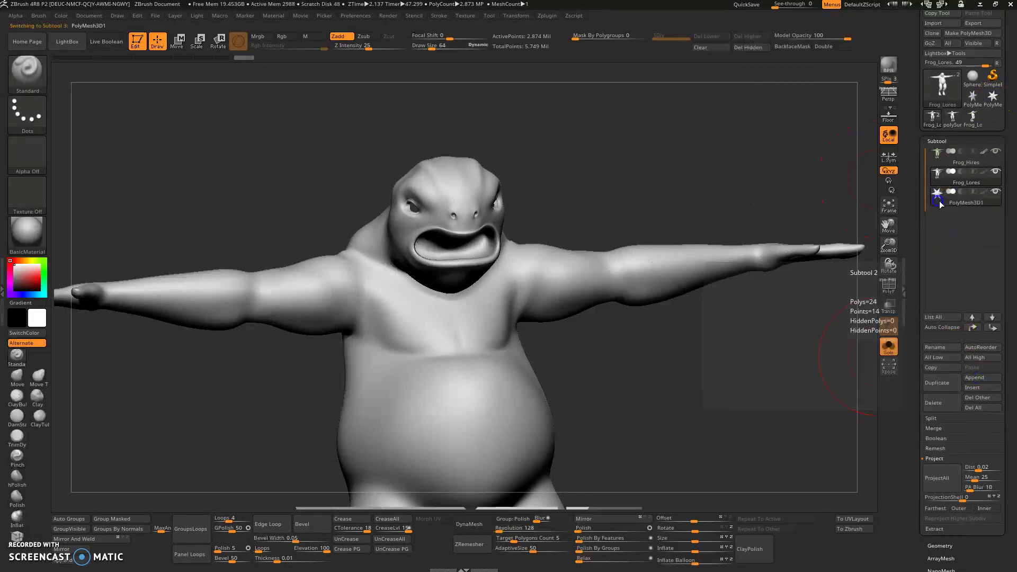
left_click(942, 199)
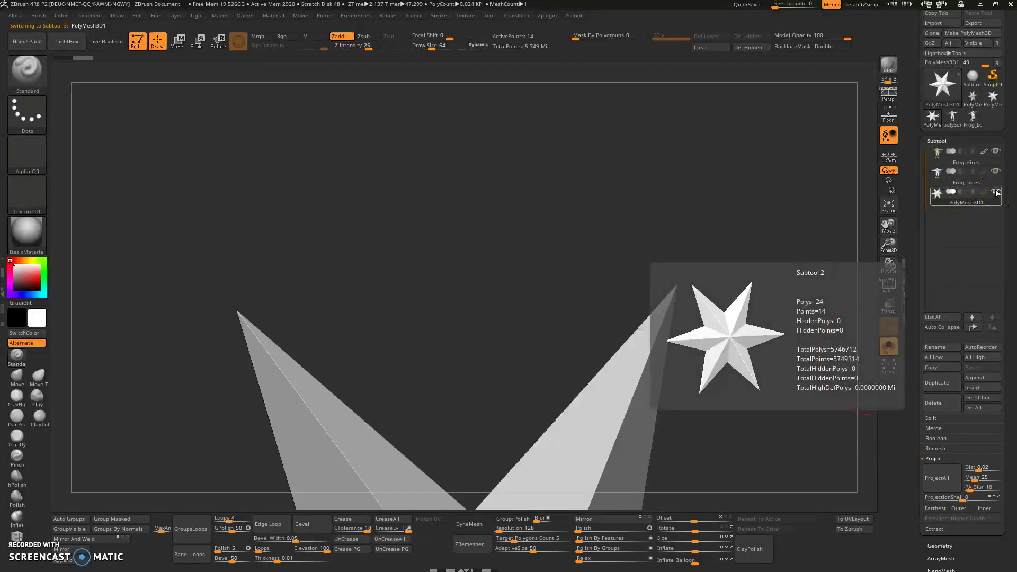
left_click(889, 340)
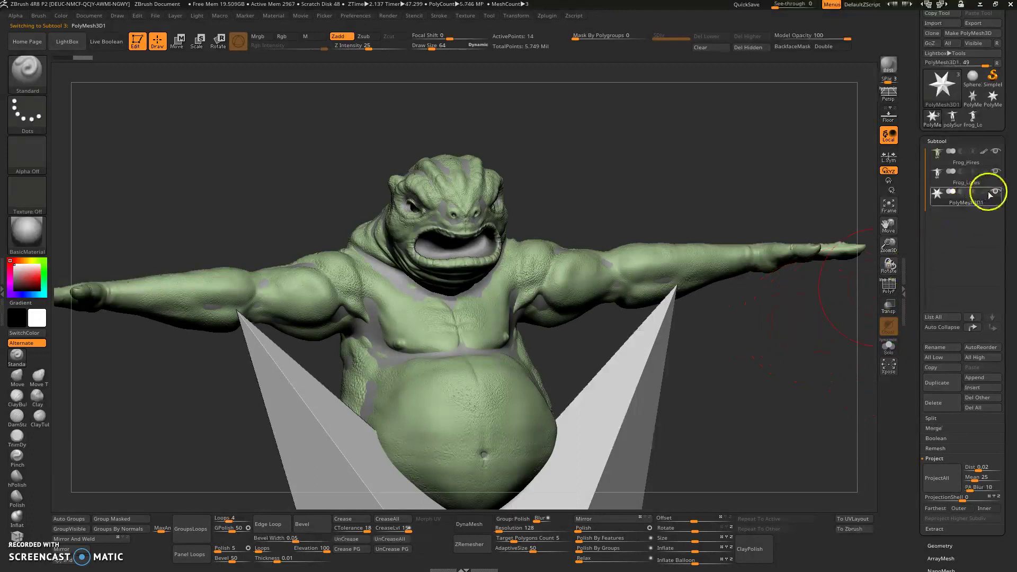
mouse_move(997, 197)
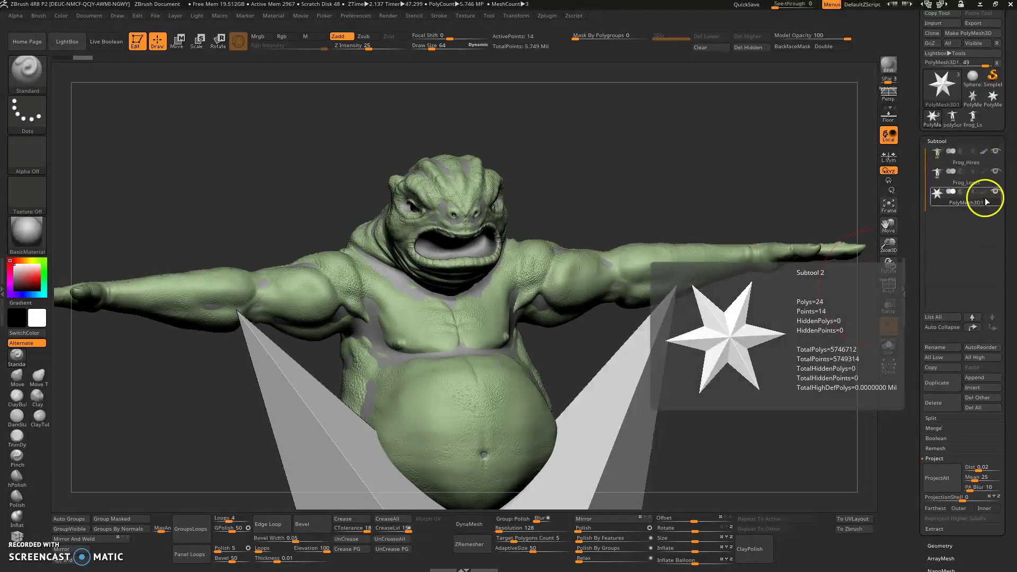
left_click(945, 186)
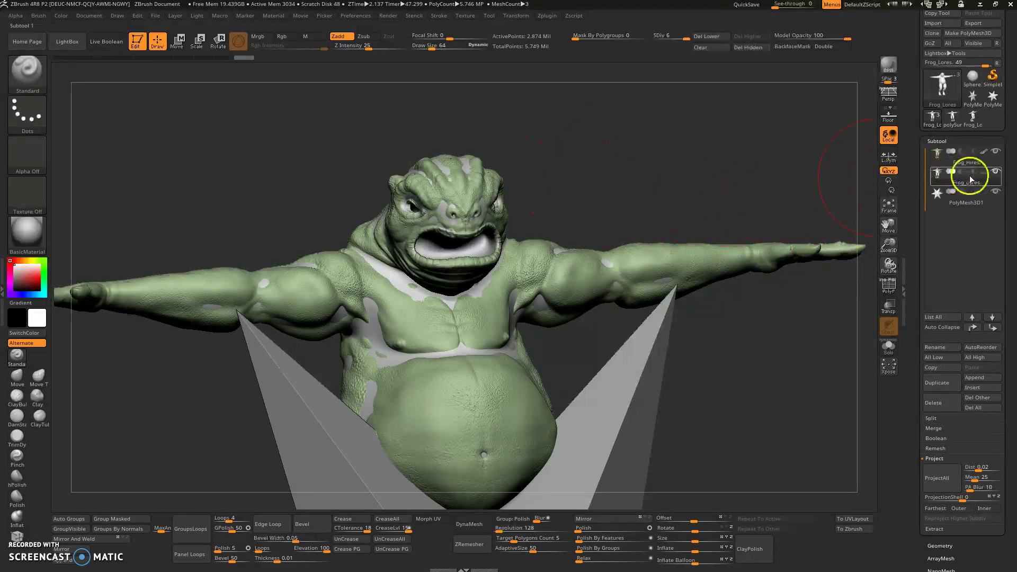
Step: Hide the PolyMesh3D1 star subtool and reselect Frog_Lores beneath Frog_Hires
left_click(995, 194)
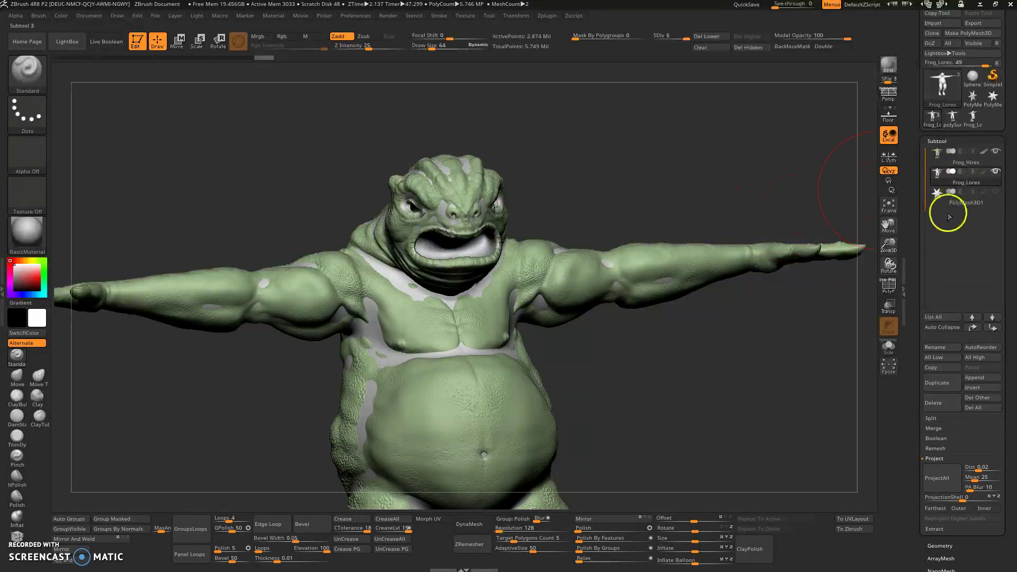
left_click(965, 183)
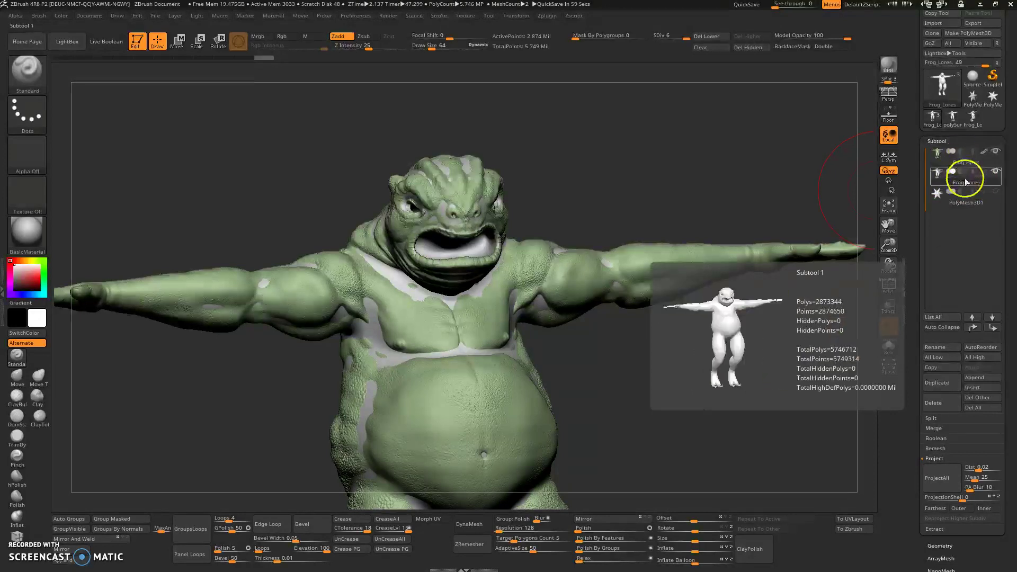
left_click(997, 156)
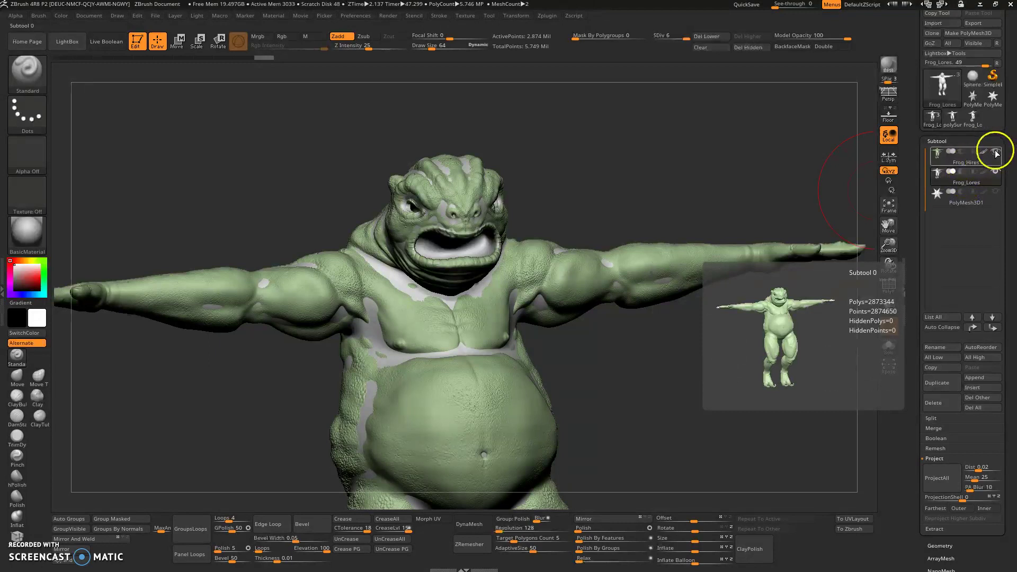
left_click(950, 182)
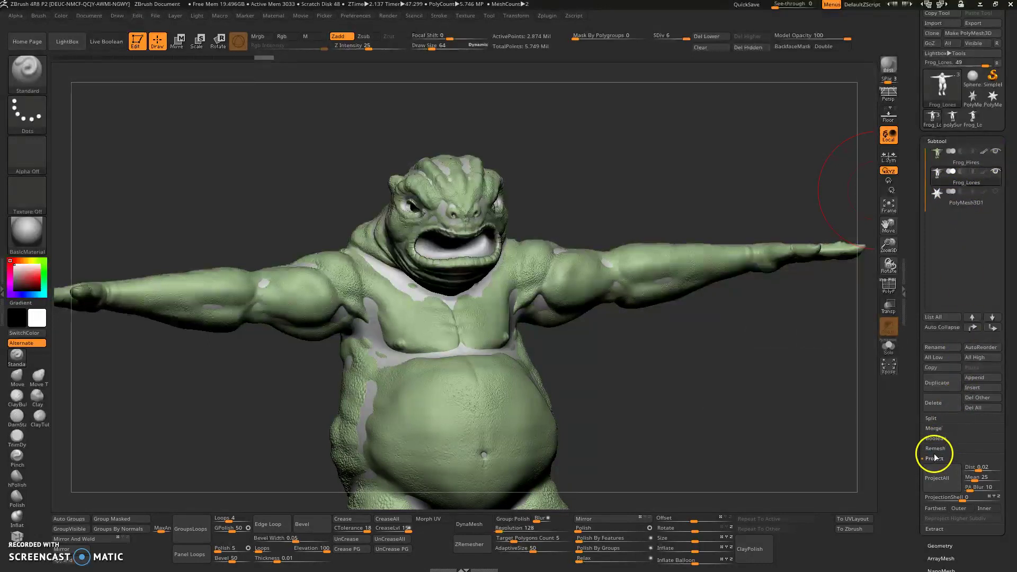
Step: Run ProjectAll onto Frog_Lores, answering NO to PolyPaint projection
left_click(933, 482)
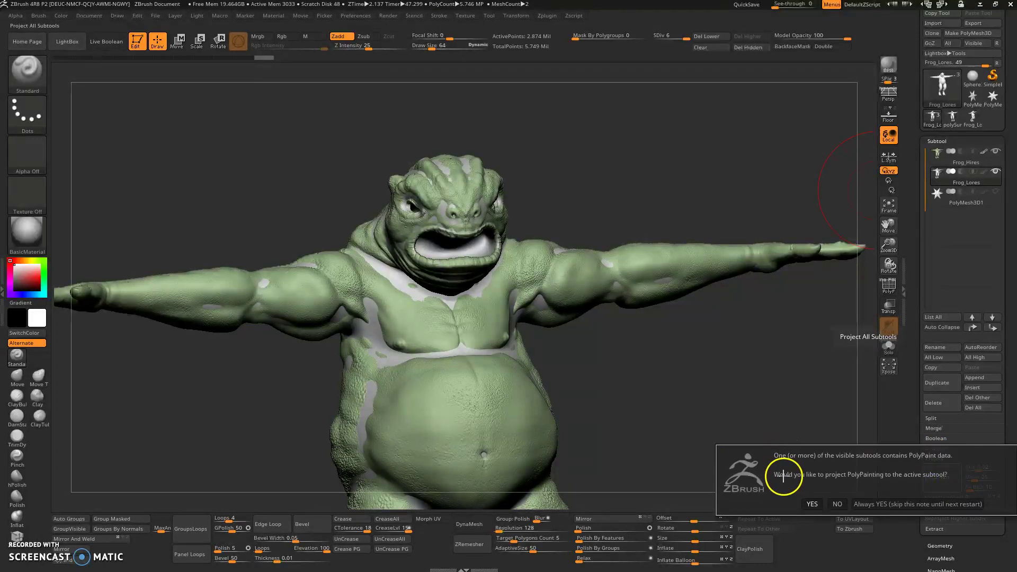
left_click(837, 504)
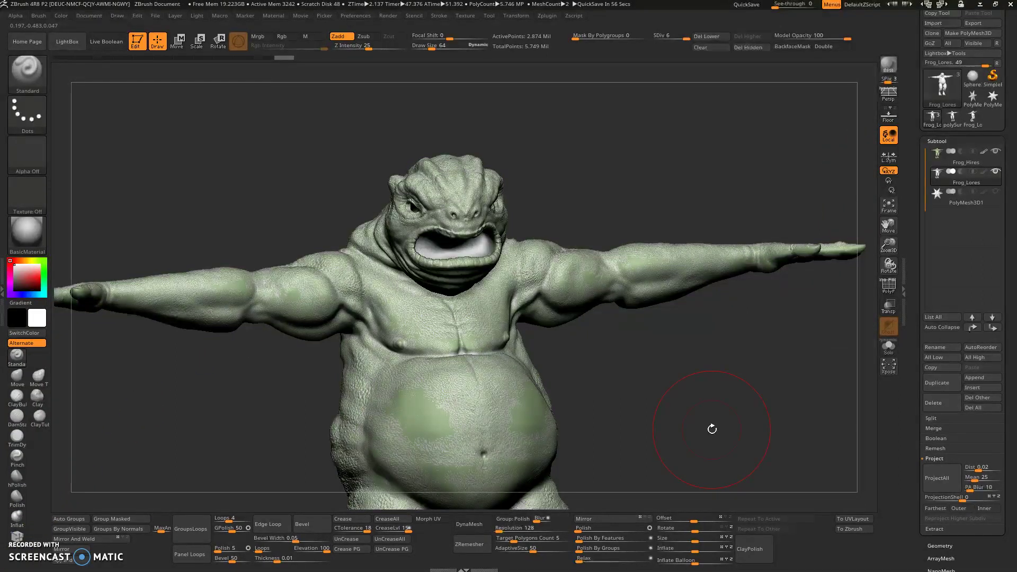
Step: Solo the low-res frog and orbit around it to inspect the projected detail
left_click_drag(689, 366, 847, 349)
left_click(888, 347)
left_click_drag(790, 380, 713, 437)
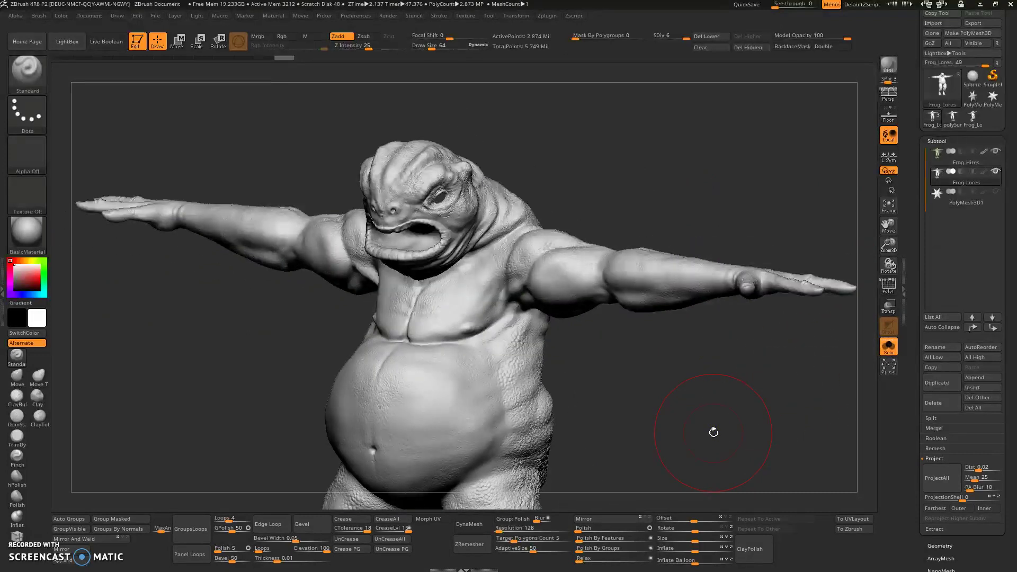
mouse_move(700, 395)
left_mouse_down()
mouse_move(717, 408)
mouse_move(769, 411)
mouse_move(697, 367)
mouse_move(718, 404)
mouse_move(665, 408)
mouse_move(654, 358)
mouse_move(630, 340)
mouse_move(699, 376)
left_mouse_up()
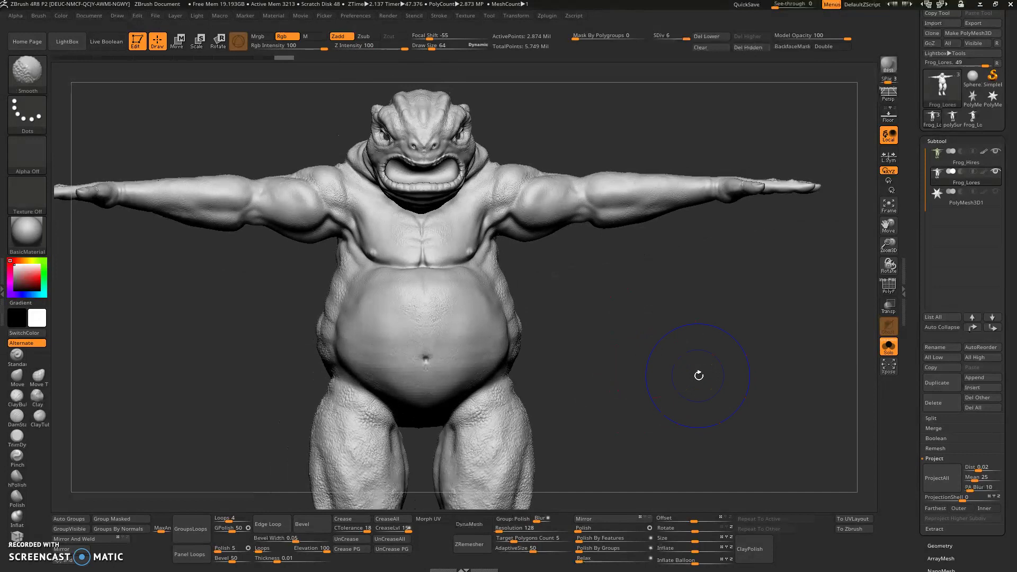
Step: Check the detail at SDiv 1 with the PolyF wireframe, then back at SDiv 6
key("shift+d")
key("shift+d")
key("shift+d")
key("shift+d")
key("shift+d")
key("shift+f")
left_click_drag(699, 376, 608, 332)
left_click_drag(730, 346, 683, 353, "shift")
key("d")
key("d")
key("d")
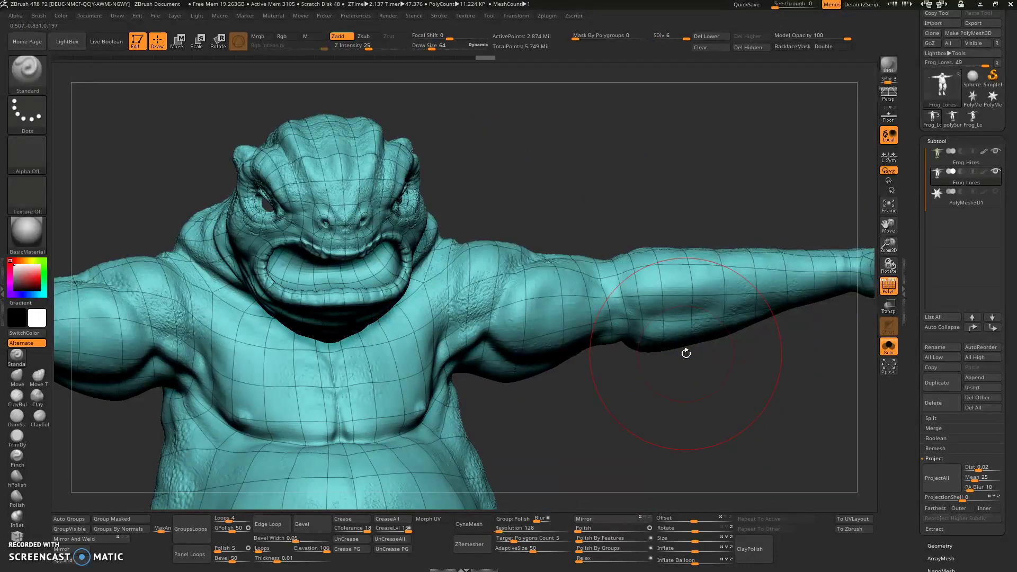
key("shift+f")
key("d")
key("d")
mouse_move(652, 192)
left_mouse_down("alt")
mouse_move(597, 191)
mouse_move(641, 168)
mouse_move(731, 197)
mouse_move(710, 207)
mouse_move(728, 183)
mouse_move(681, 136)
mouse_move(726, 301)
mouse_move(641, 345)
mouse_move(708, 404)
mouse_move(708, 381)
mouse_move(838, 209)
mouse_move(704, 182)
mouse_move(801, 177)
left_mouse_up("alt")
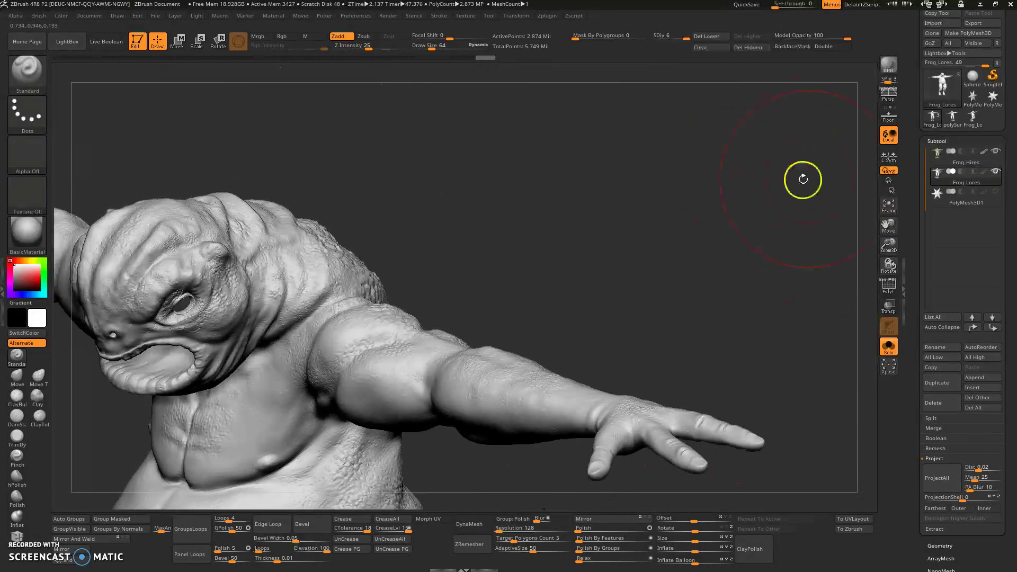
Step: Delete the Frog_Hires and PolyMesh3D1 subtools, then turn Frog_Lores to a front view
left_click(942, 163)
left_click_drag(665, 253, 710, 233)
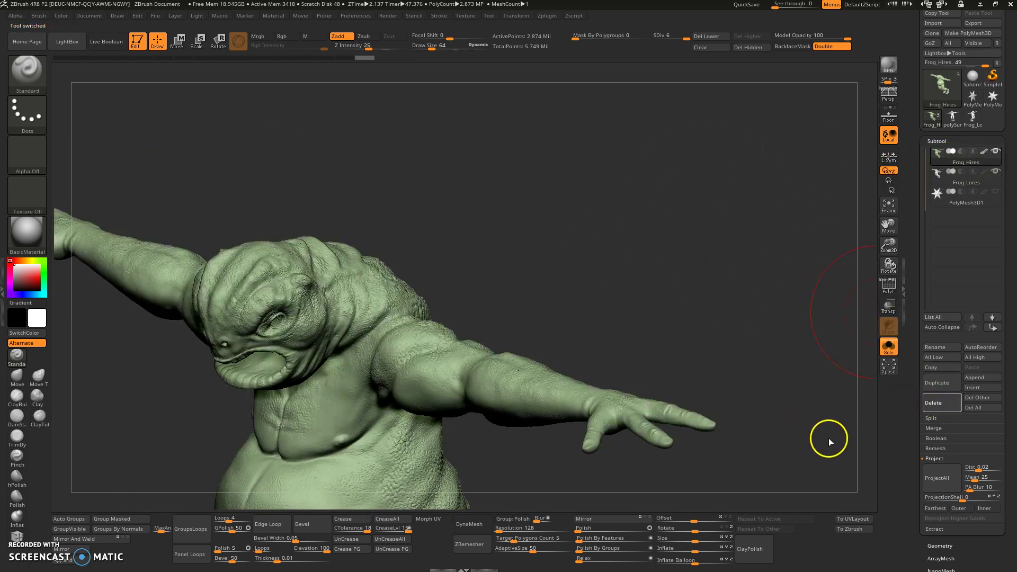
left_click(952, 182)
left_click(935, 403)
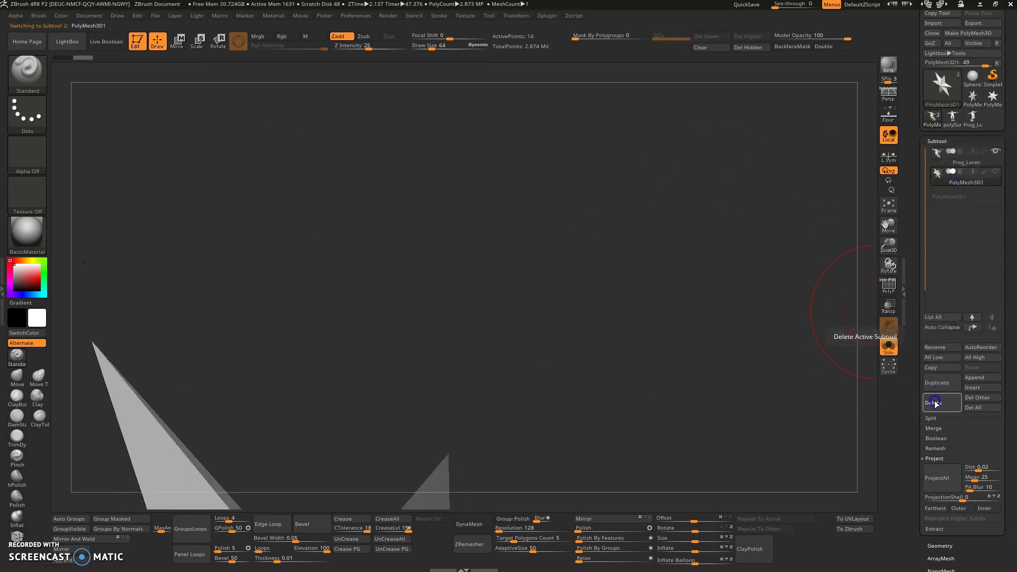
mouse_move(773, 333)
left_mouse_down()
mouse_move(739, 327)
mouse_move(765, 284)
mouse_move(704, 379)
mouse_move(731, 363)
mouse_move(746, 385)
mouse_move(690, 386)
mouse_move(697, 370)
mouse_move(665, 386)
mouse_move(672, 424)
mouse_move(706, 416)
mouse_move(699, 405)
left_mouse_up()
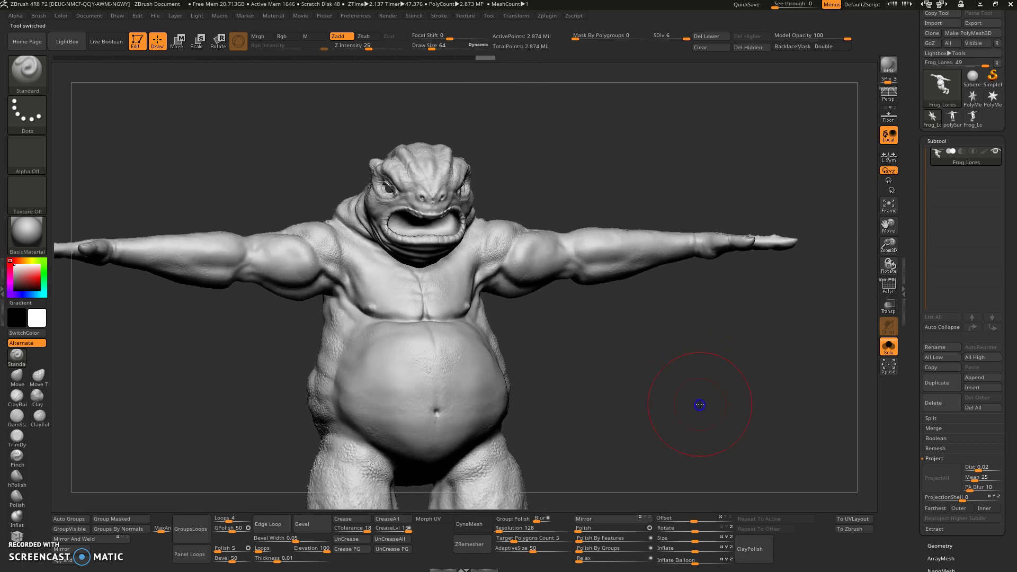